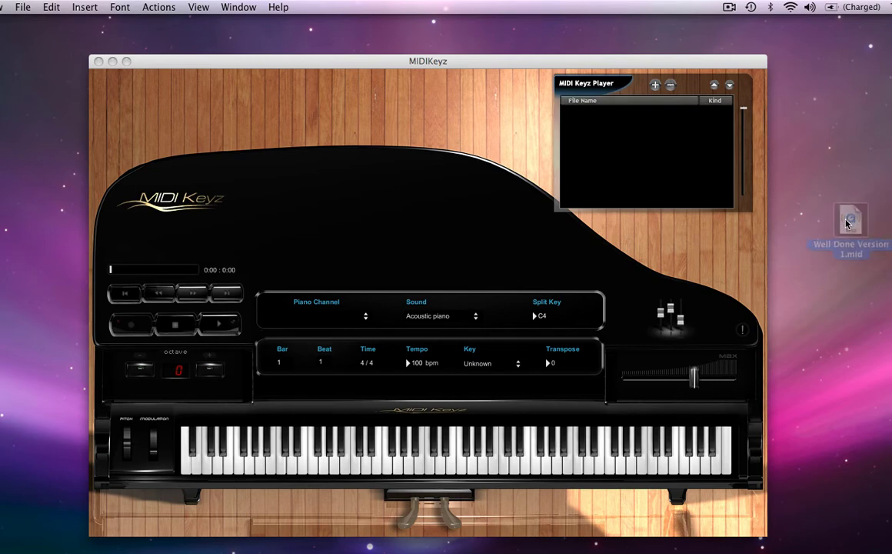
Drag Well Done Version 1.mid into the MIDIKeyz player list and start it playing.
left_click(822, 218)
left_click_drag(822, 220, 637, 143)
left_click_drag(611, 60, 611, 49)
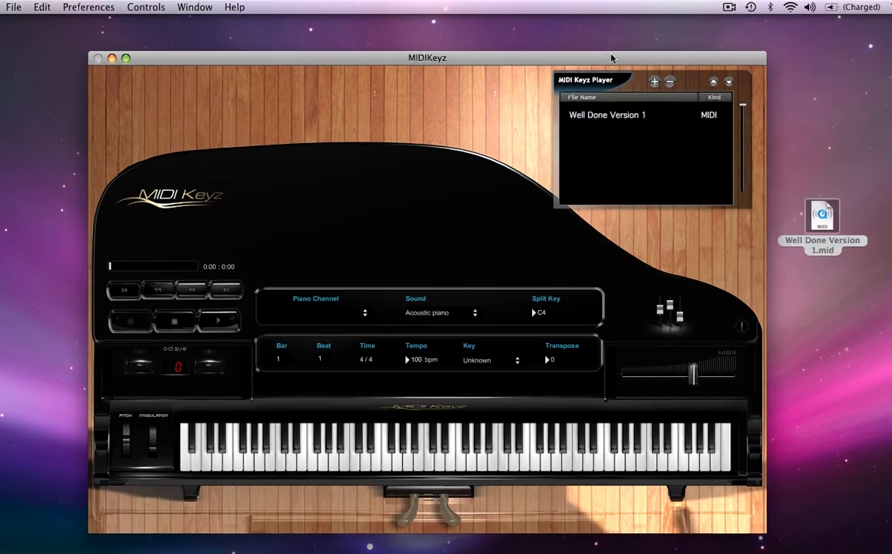
double_click(596, 108)
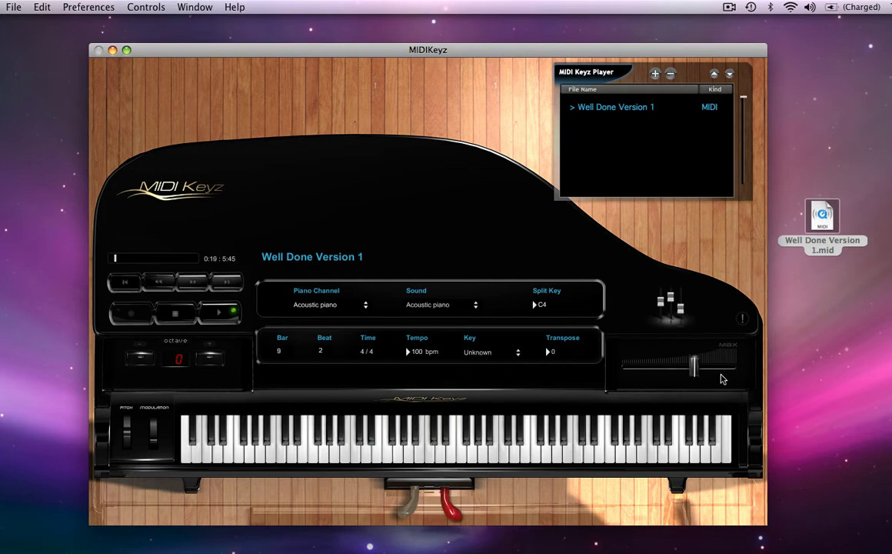
Max the level, raise Channel 1 volume in the Mixer, then play a note and sustain.
left_click_drag(694, 365, 733, 363)
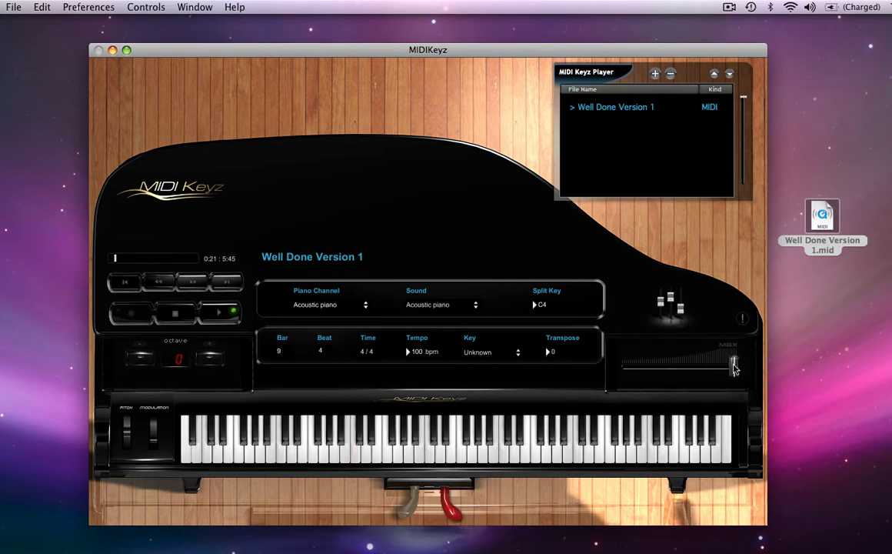
left_click(671, 304)
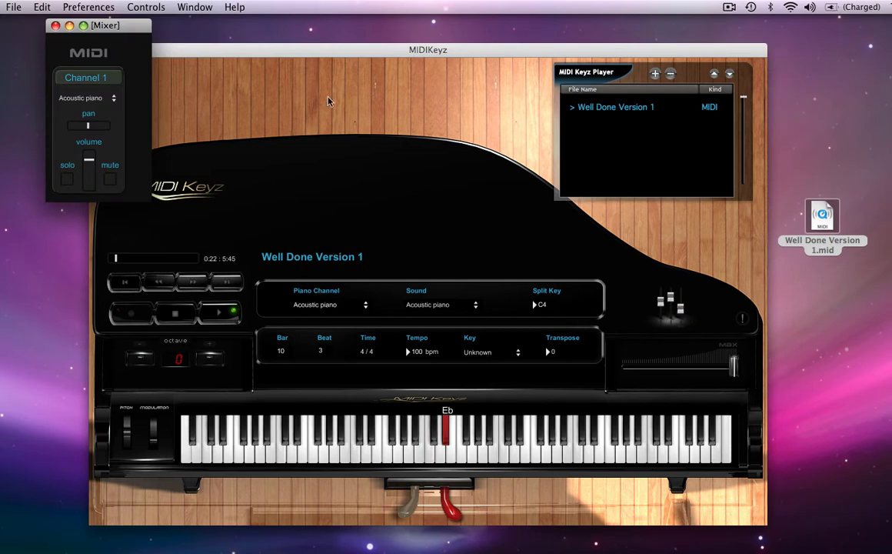
left_click(88, 151)
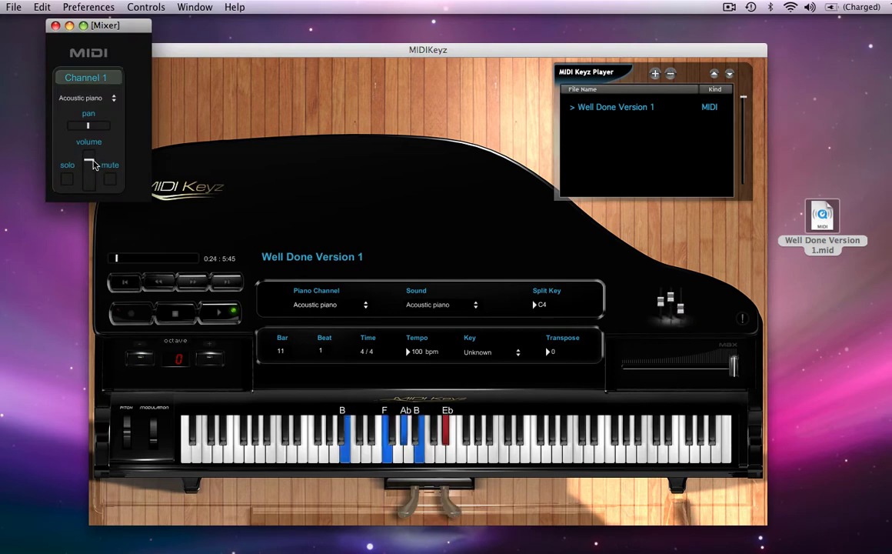
left_click(56, 25)
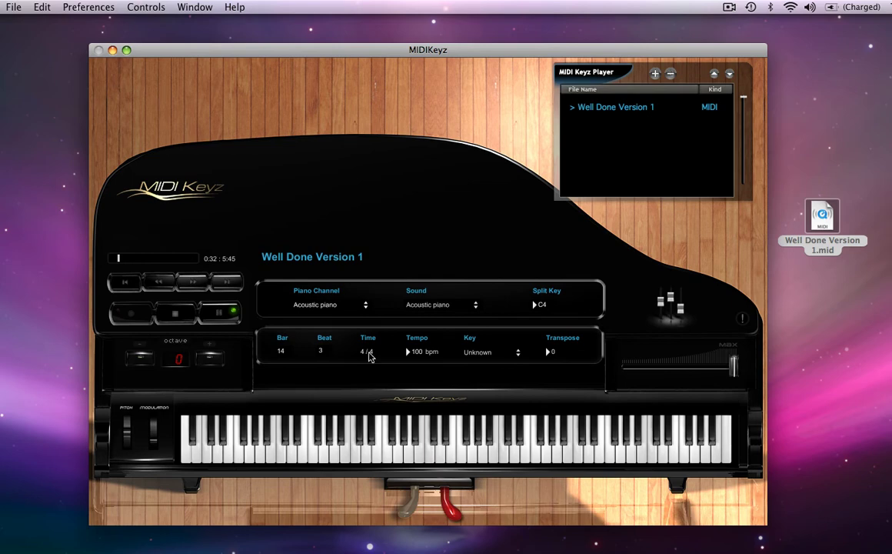
left_click(444, 458)
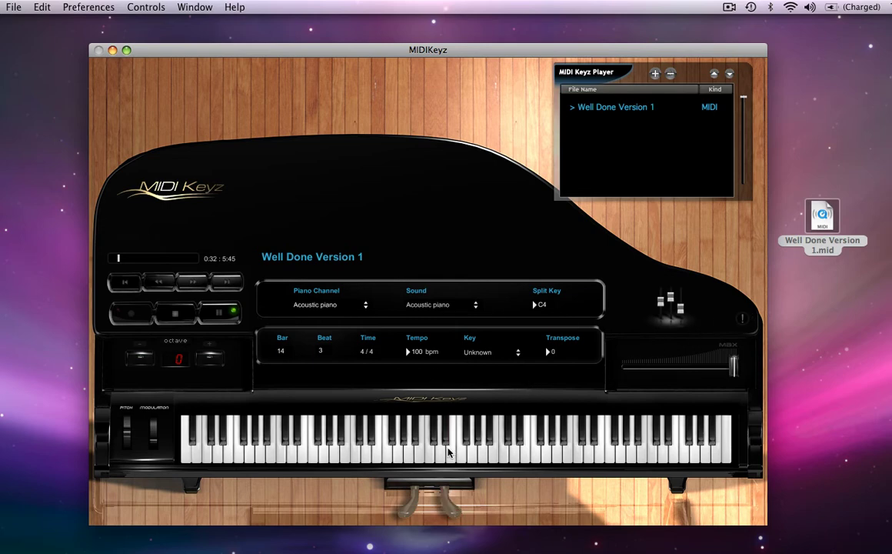
left_click(452, 510)
left_click(98, 4)
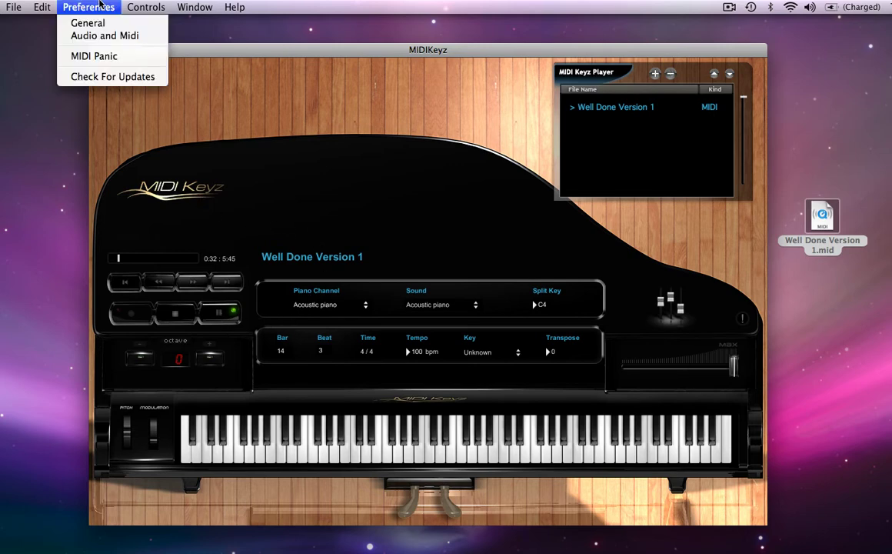
left_click(90, 24)
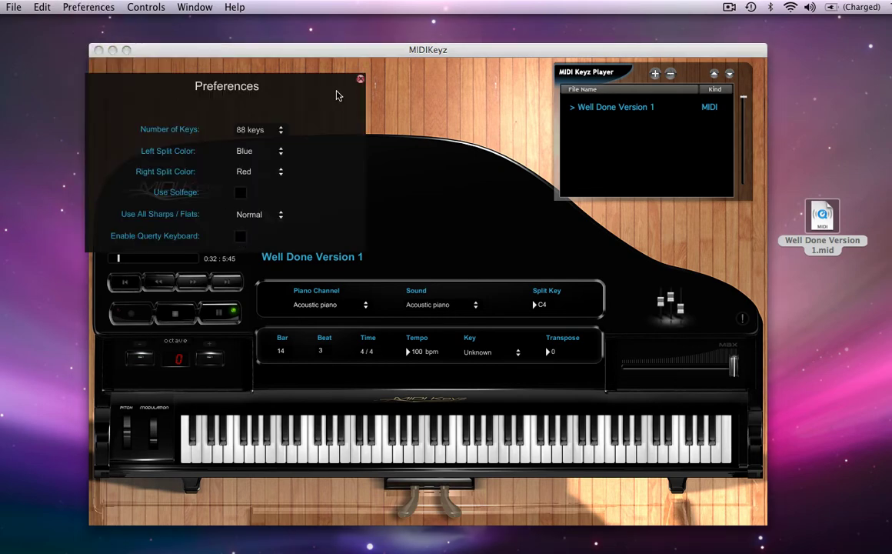
left_click_drag(338, 92, 523, 240)
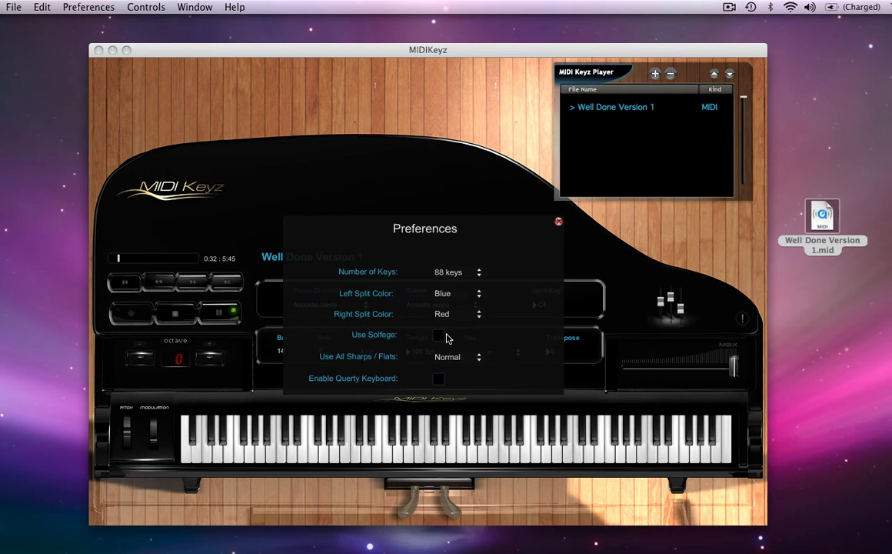
left_click(440, 378)
left_click(439, 377)
left_click(558, 223)
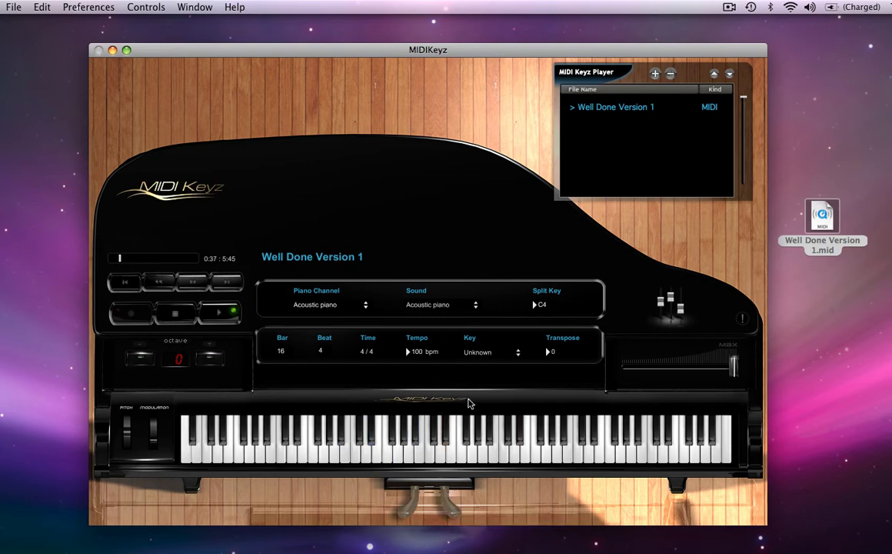
Pause playback, change the key to Eb maj / C min, and resume playing.
left_click(249, 315)
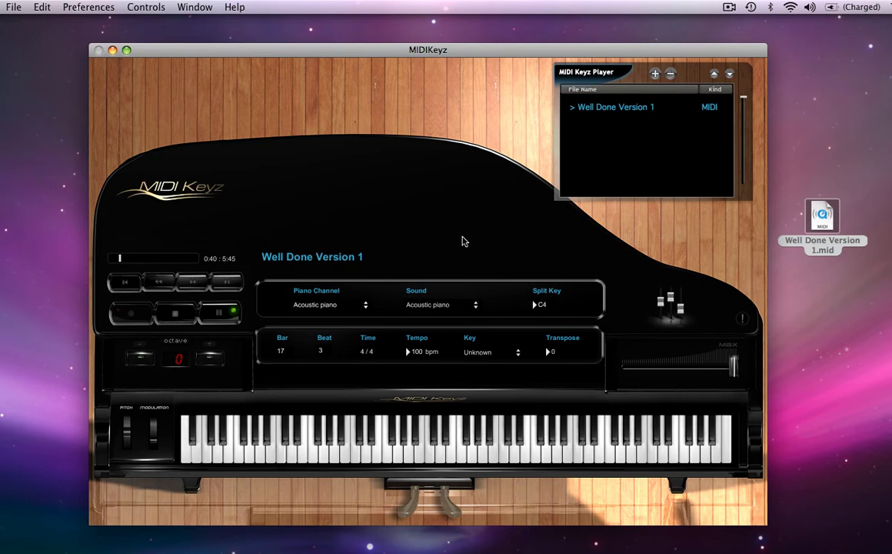
left_click(518, 353)
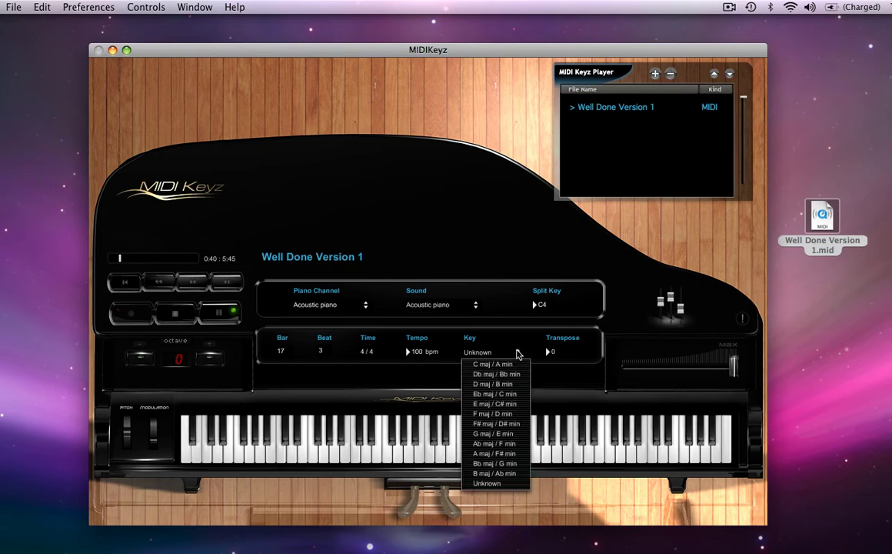
left_click(494, 394)
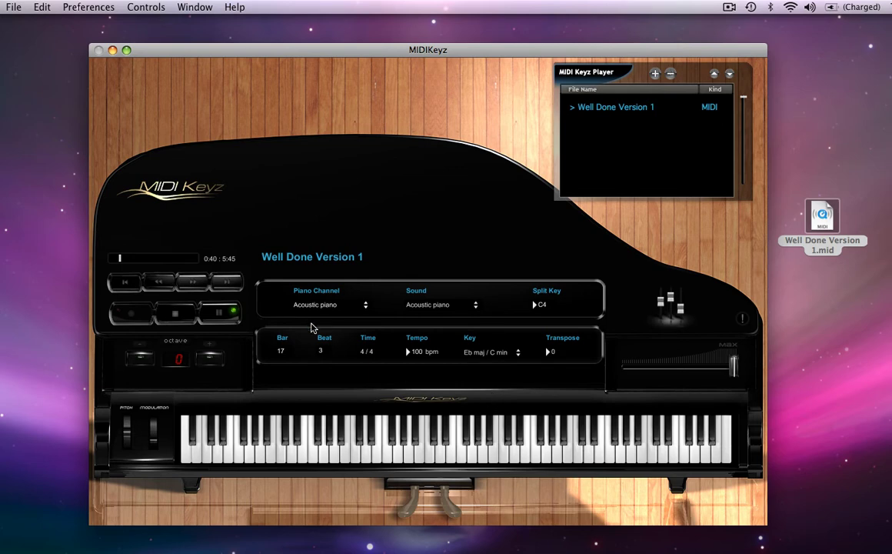
key("space")
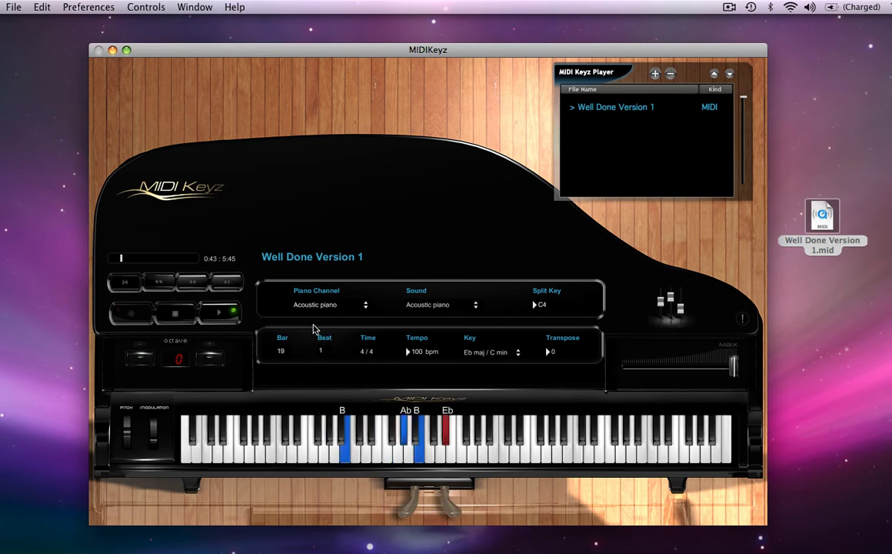
Switch the sound to Rhodes piano, rewind a few seconds, and resume playback.
left_click(474, 306)
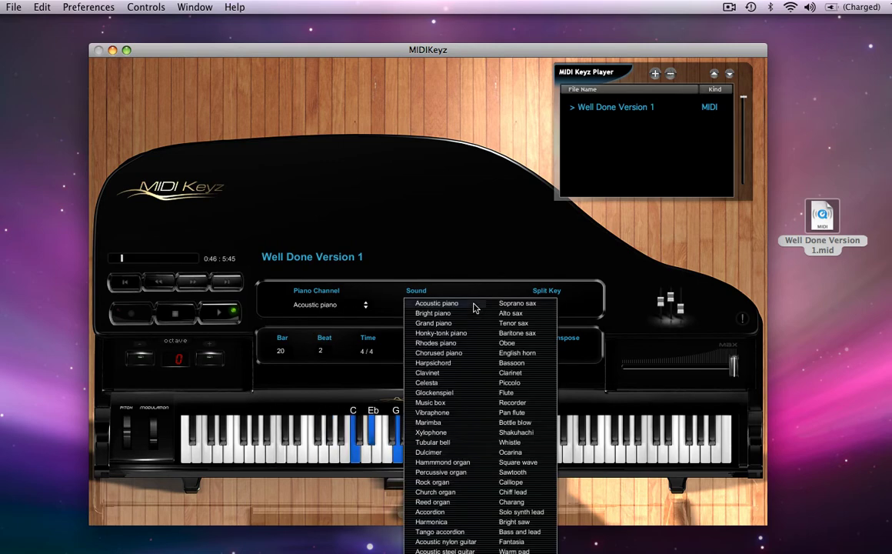
left_click(447, 344)
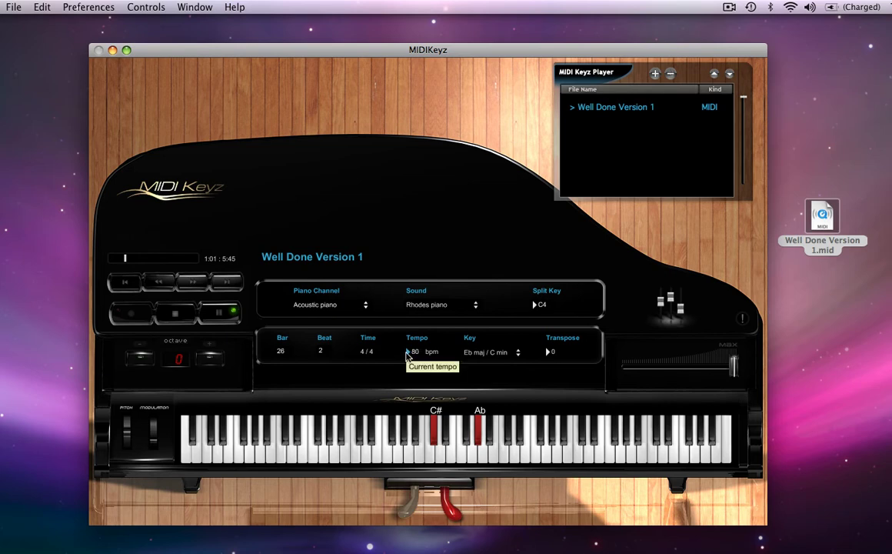
left_click(164, 288)
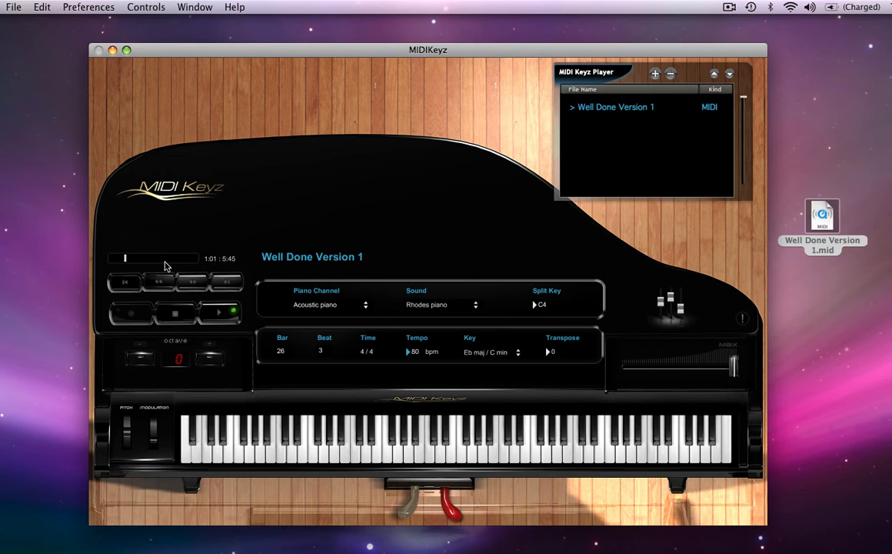
left_click(154, 283)
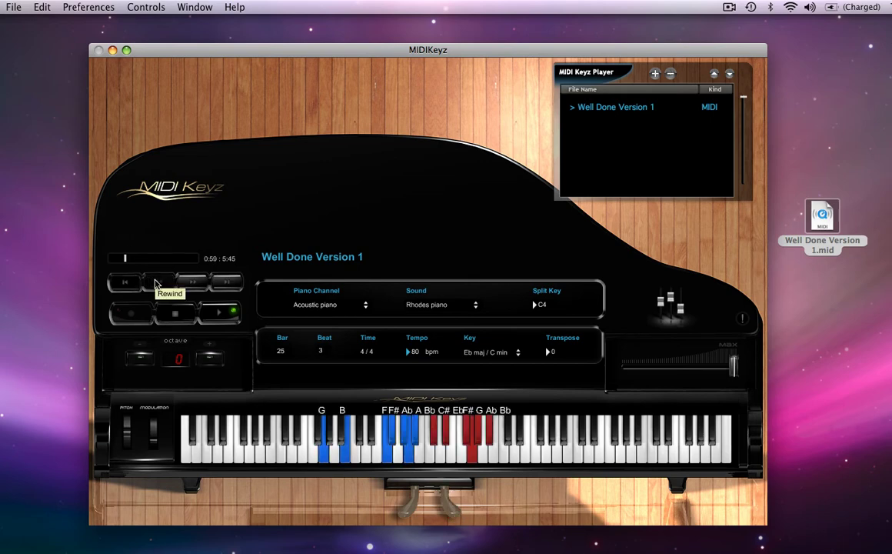
left_click(155, 283)
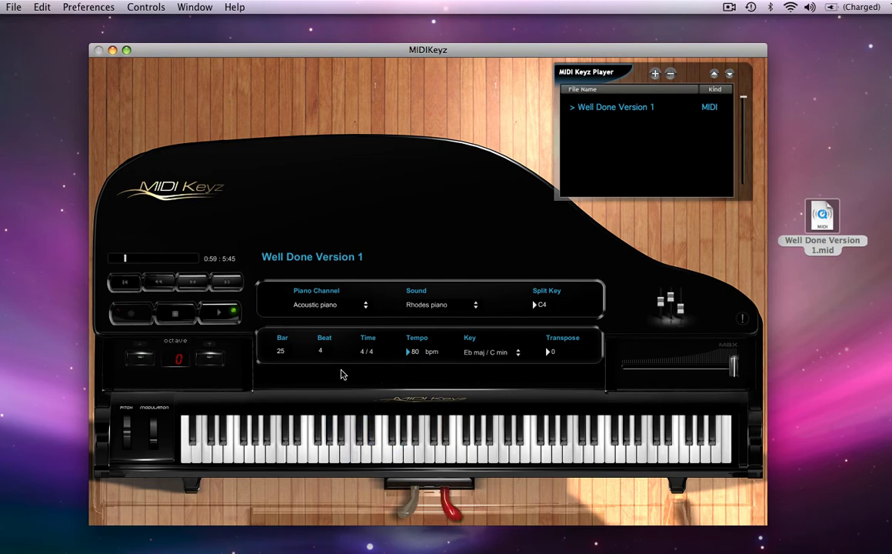
key("space")
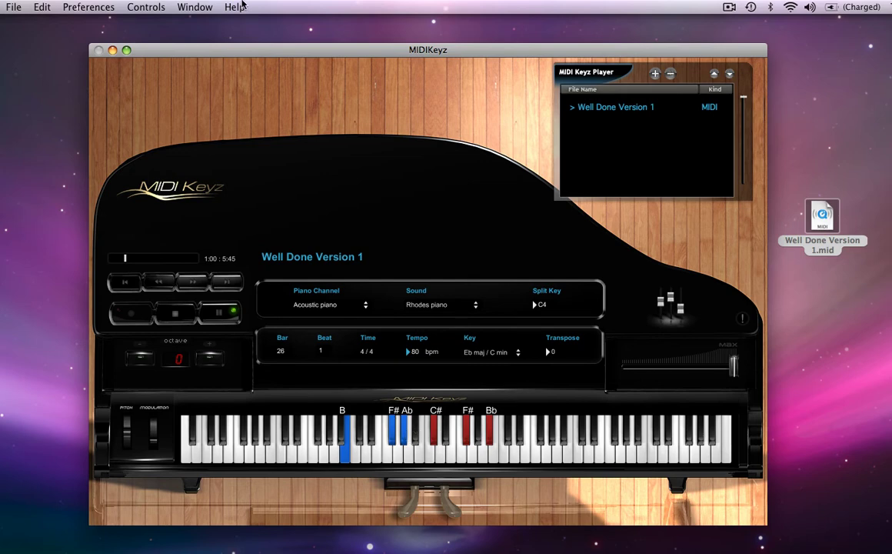
Set Use All Sharps / Flats to All Flats in General preferences, then close them.
left_click(113, 5)
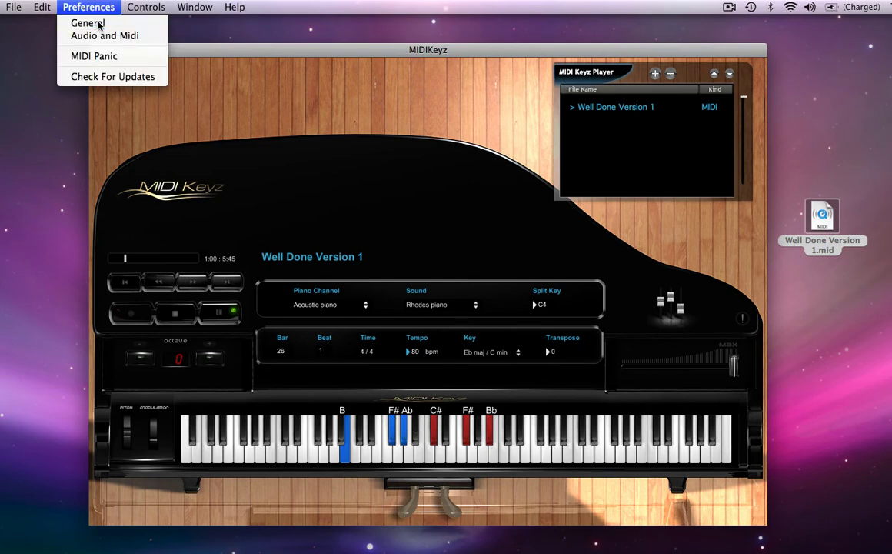
left_click(98, 23)
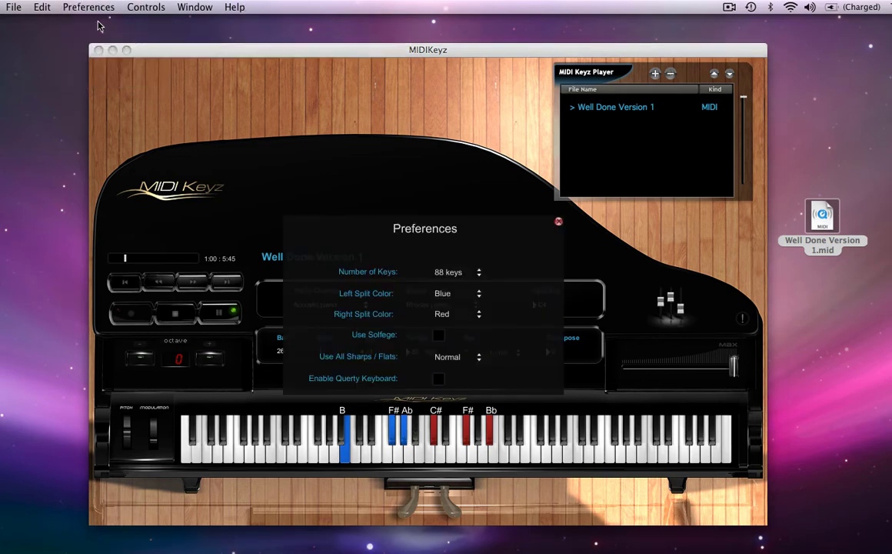
left_click(447, 358)
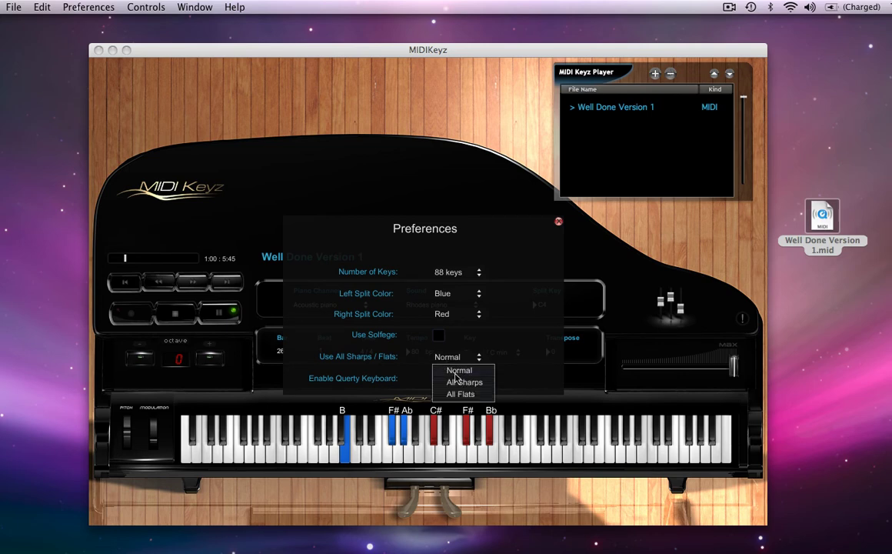
left_click(459, 393)
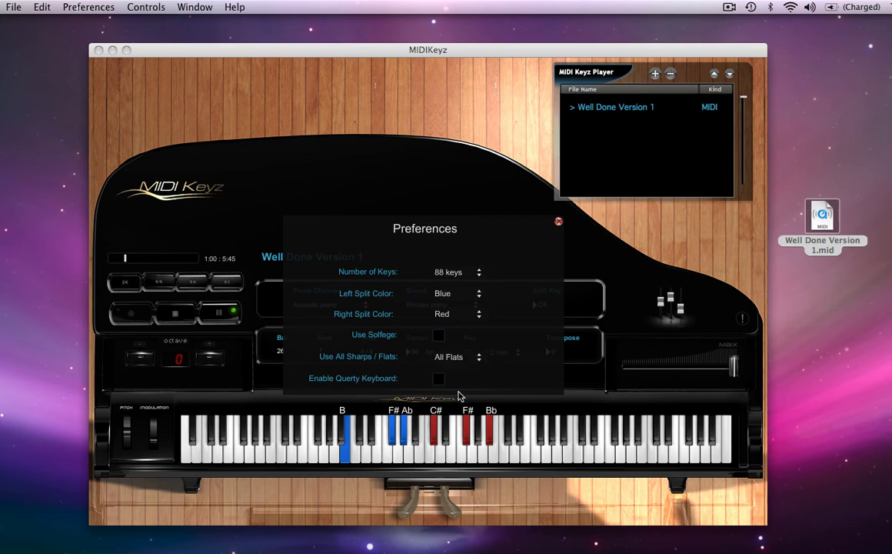
left_click(559, 222)
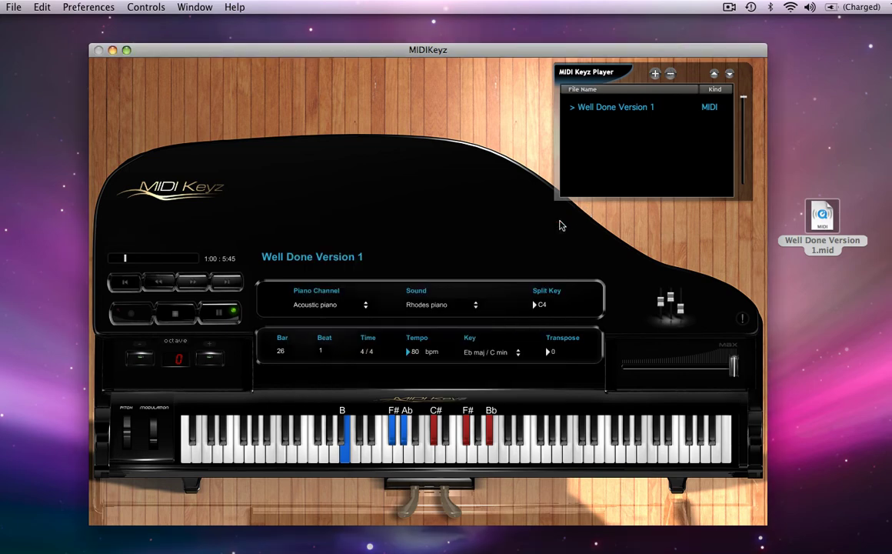
Change the key to C maj / A min, transposing the song by -3.
left_click(518, 353)
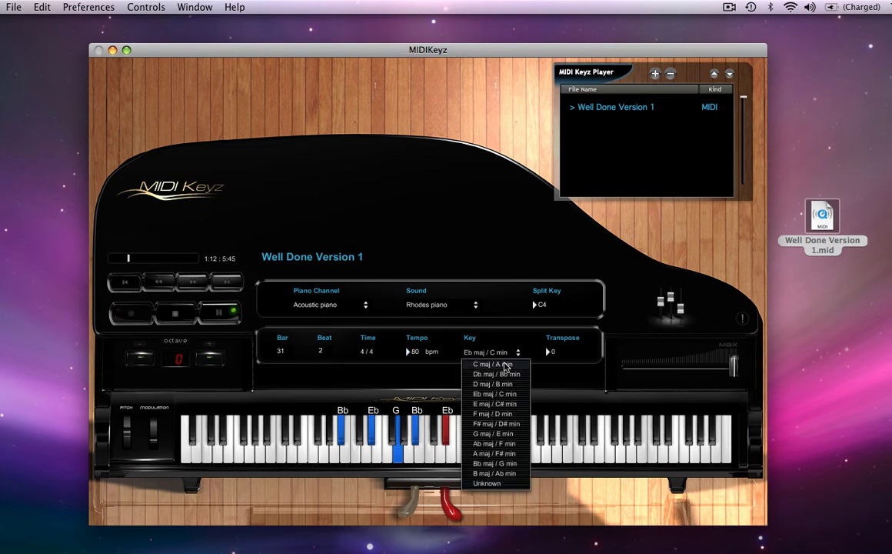
left_click(505, 364)
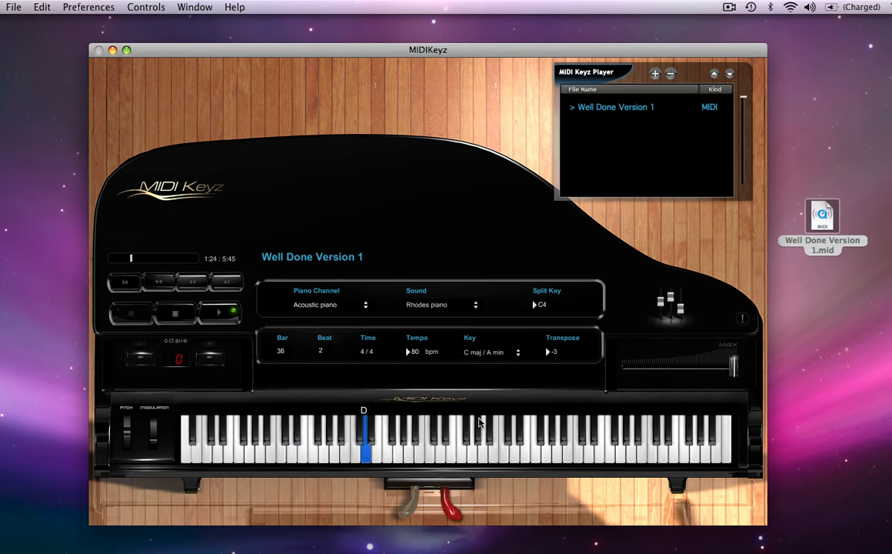
In General preferences, set both Left and Right Split Color to Green.
left_click(87, 7)
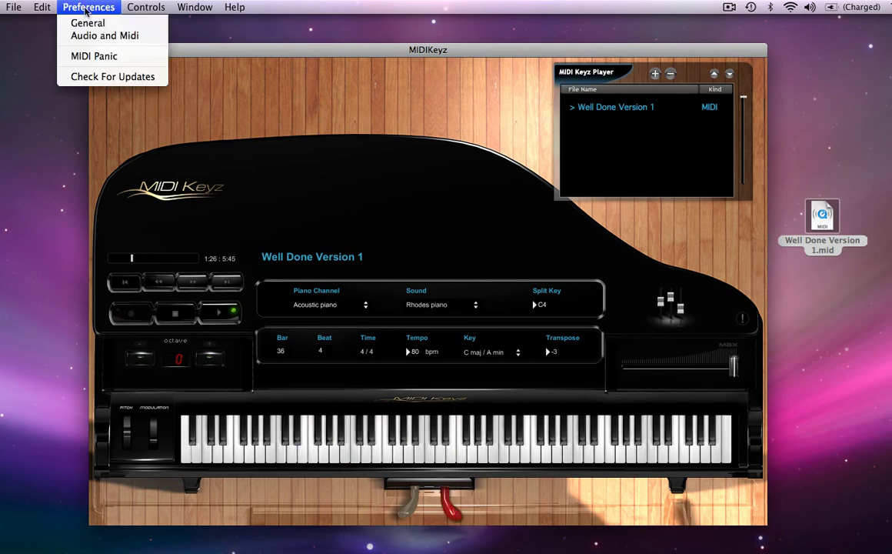
left_click(87, 23)
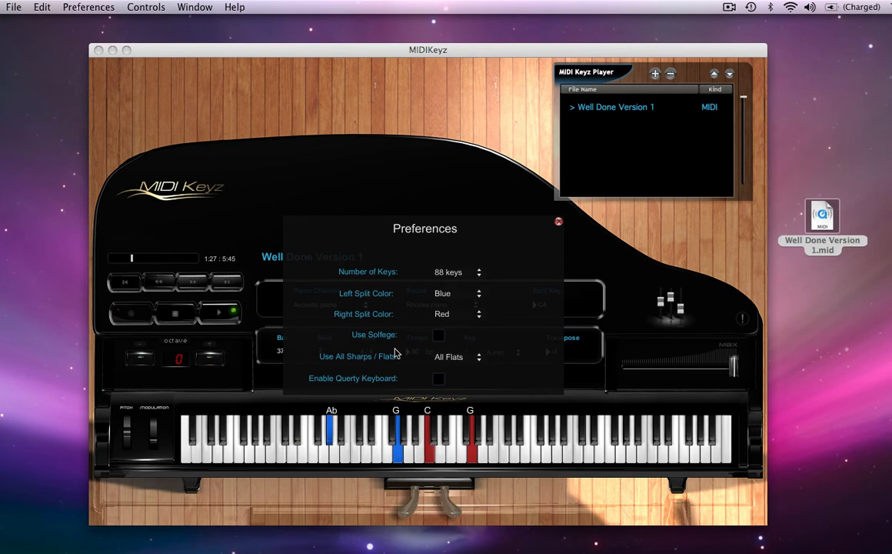
left_click(480, 295)
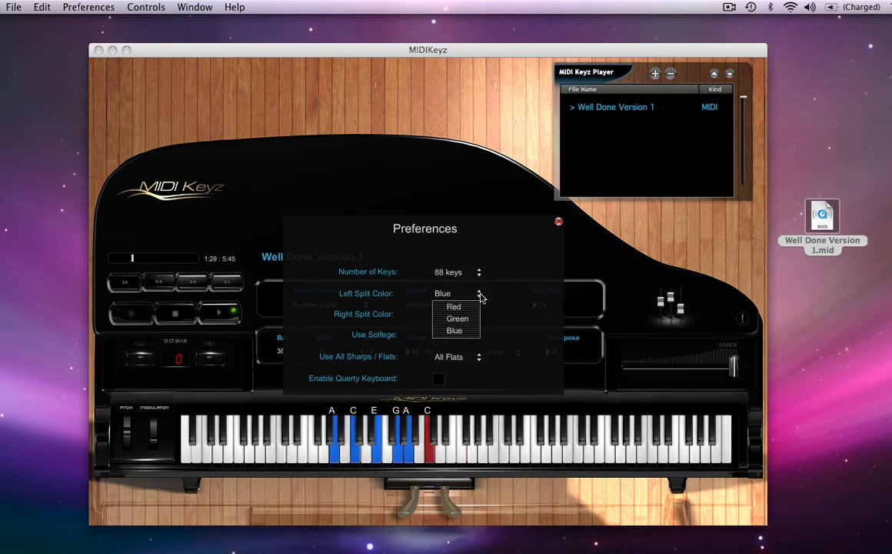
left_click(467, 318)
left_click(478, 314)
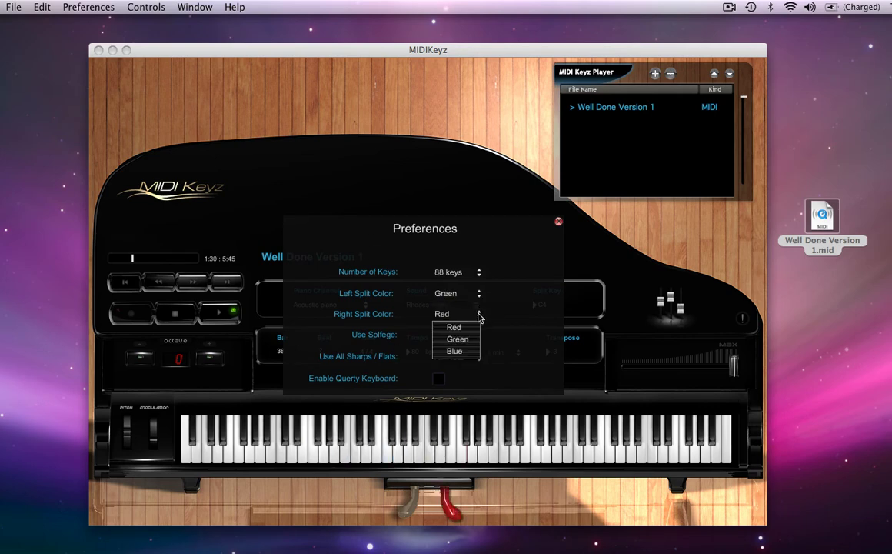
left_click(465, 339)
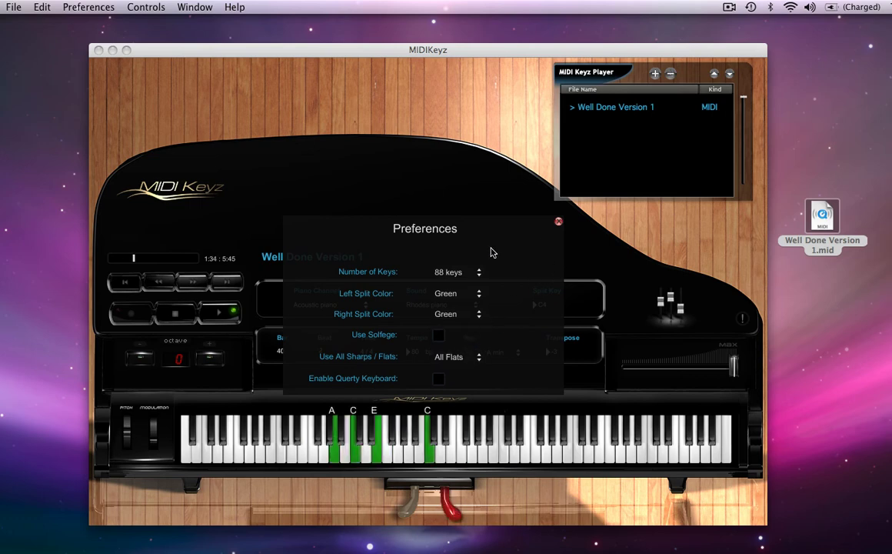
Change the Left Split Color to Blue and the Right to Red, then close preferences.
left_click(476, 294)
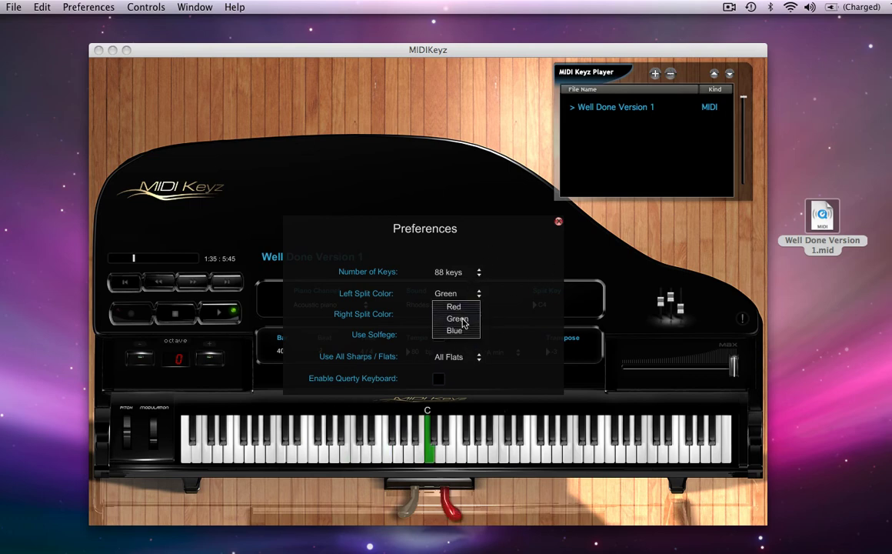
left_click(462, 328)
left_click(477, 313)
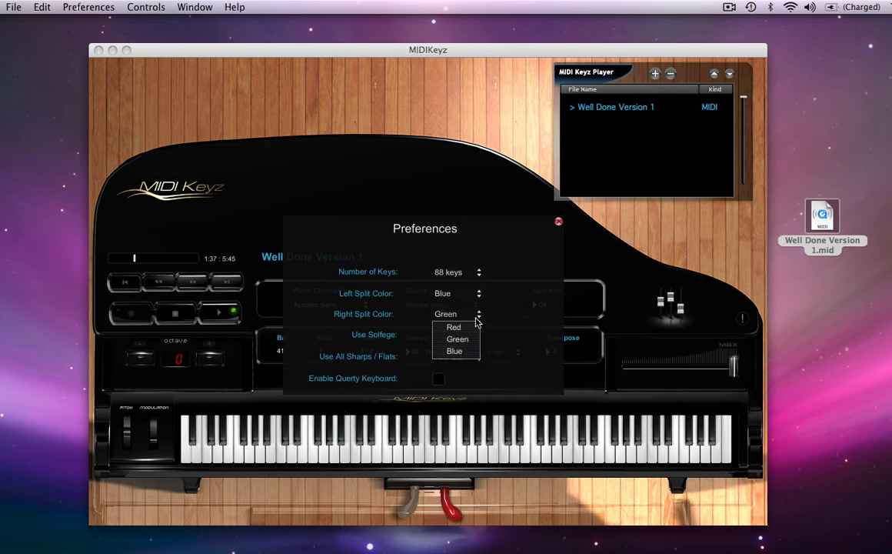
left_click(461, 350)
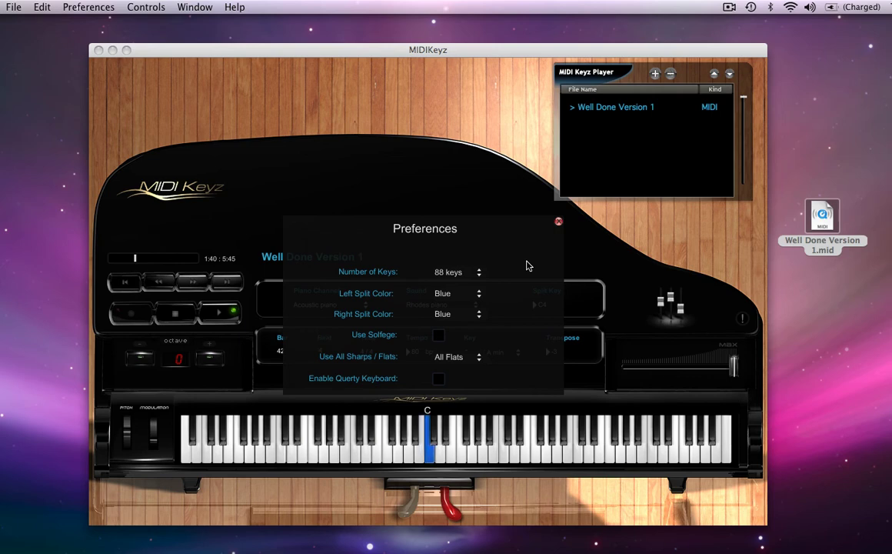
left_click(479, 294)
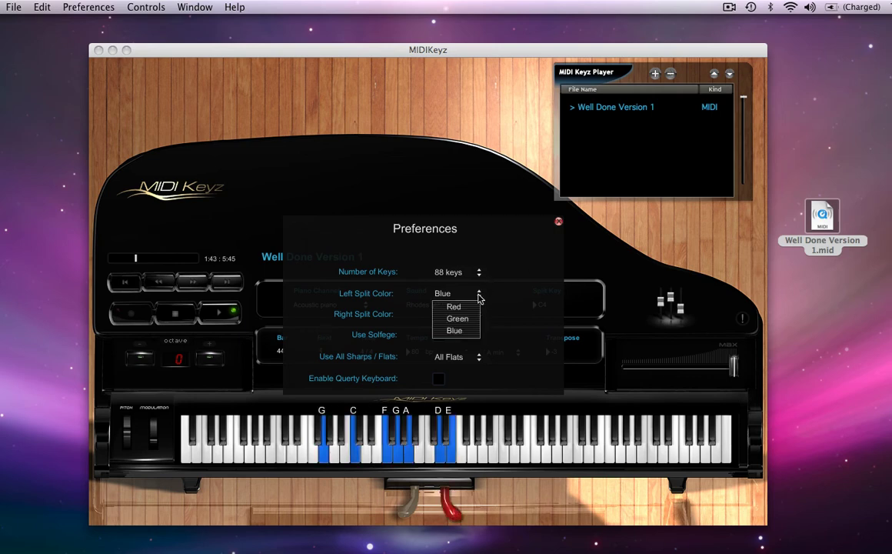
left_click(455, 330)
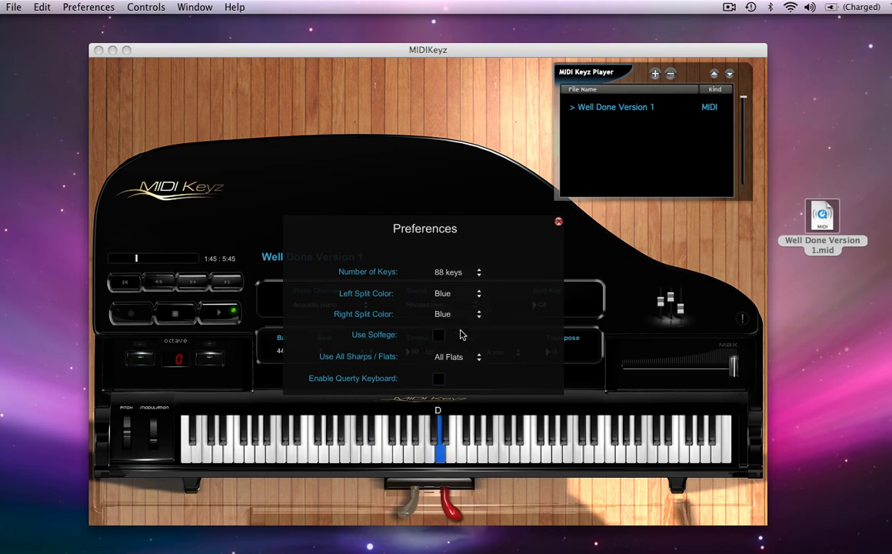
left_click(477, 316)
left_click(454, 327)
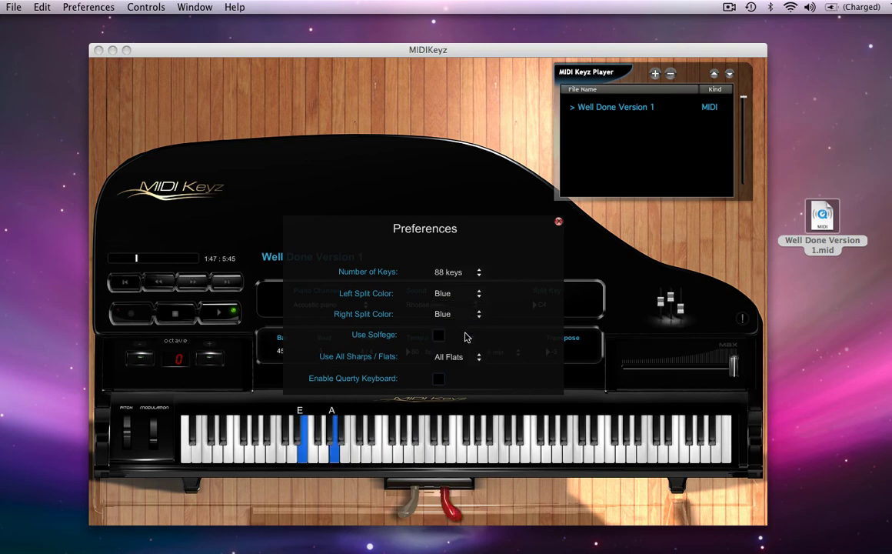
left_click(559, 222)
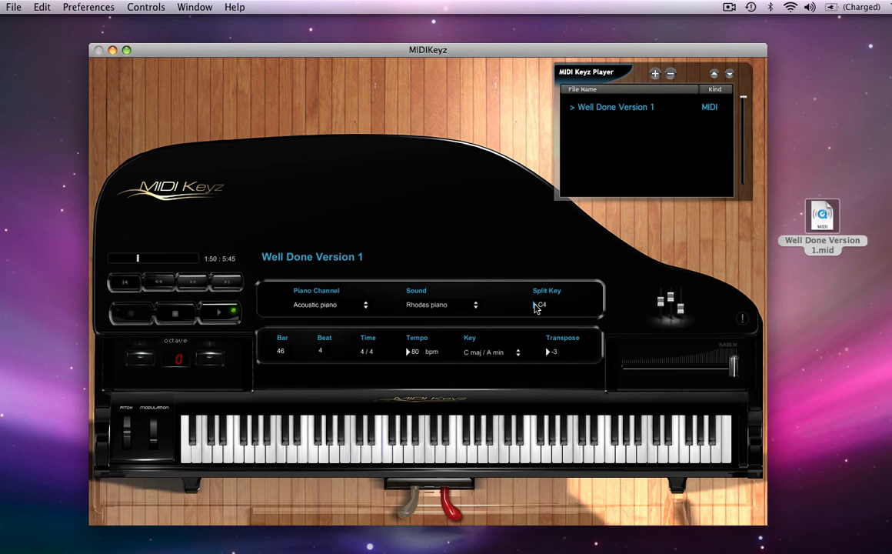
Lower the split key from C4 to C3 and change the key to Ab maj / F min.
left_click(536, 306)
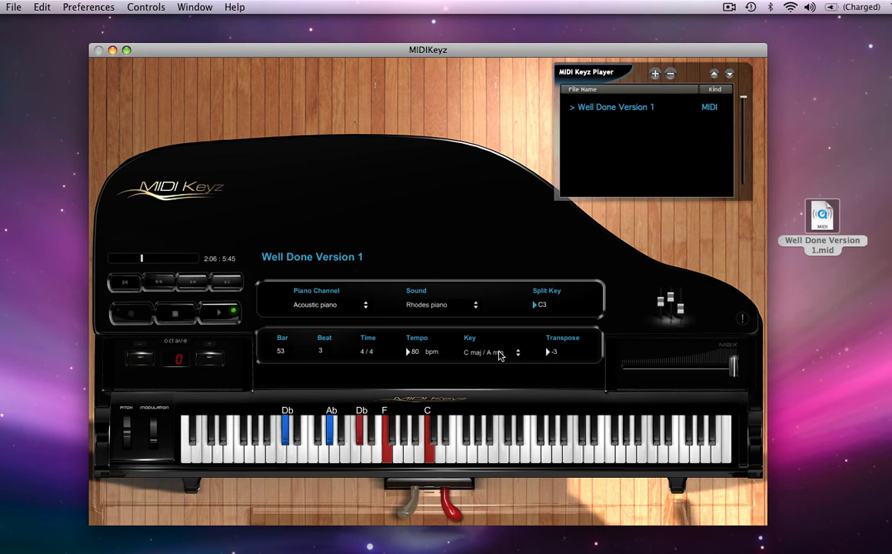
left_click(500, 353)
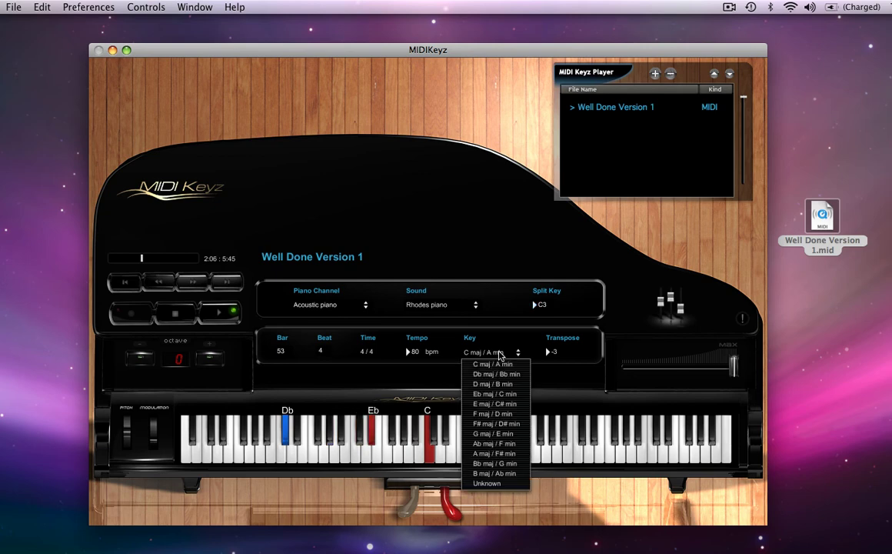
left_click(487, 445)
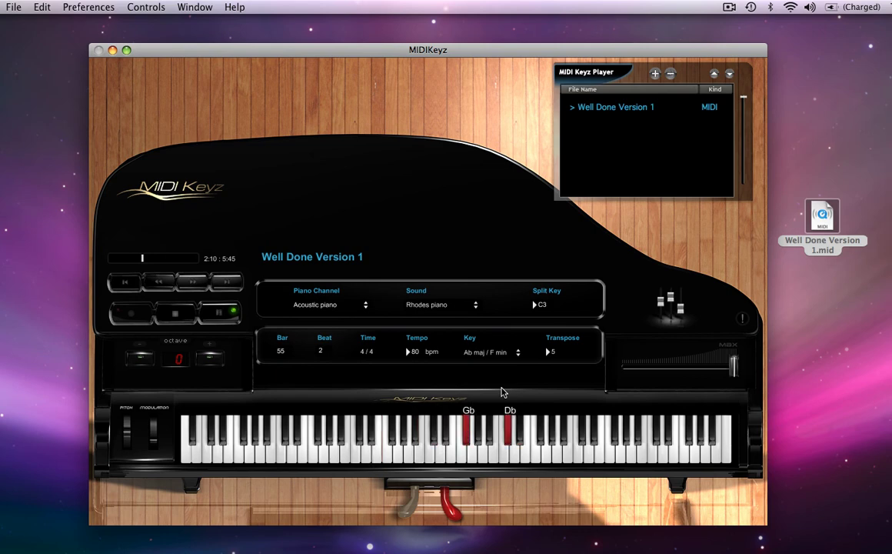
Rewind to the start of bar 55 and play it to light its E, B, Db, Gb, B, Eb chord.
left_click(163, 286)
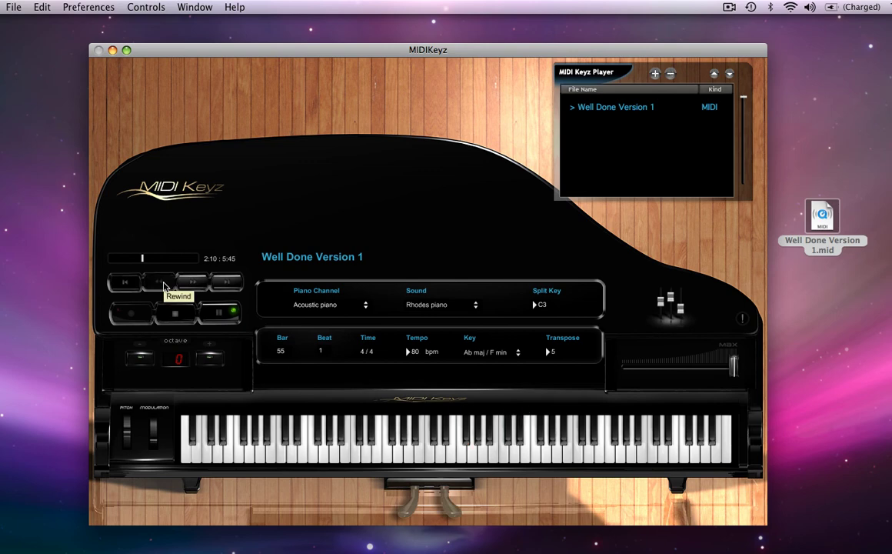
left_click(163, 286)
left_click(223, 314)
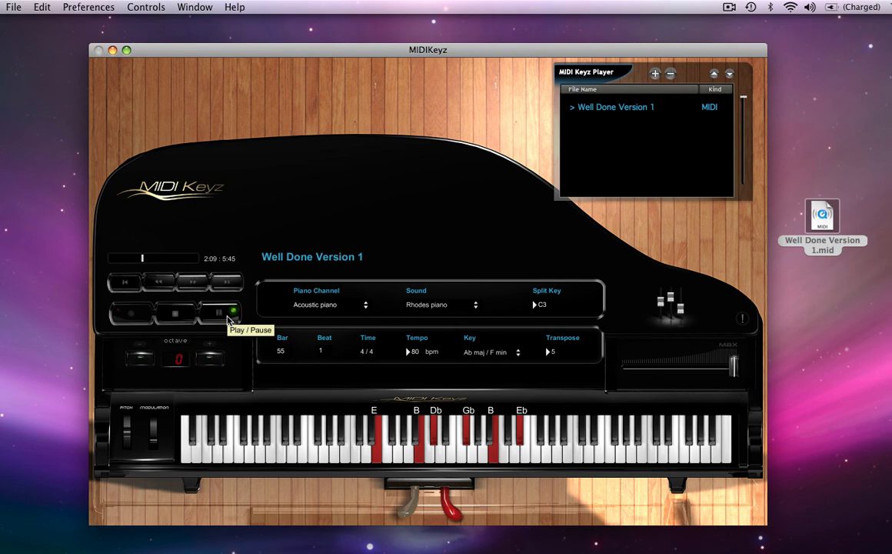
left_click(228, 320)
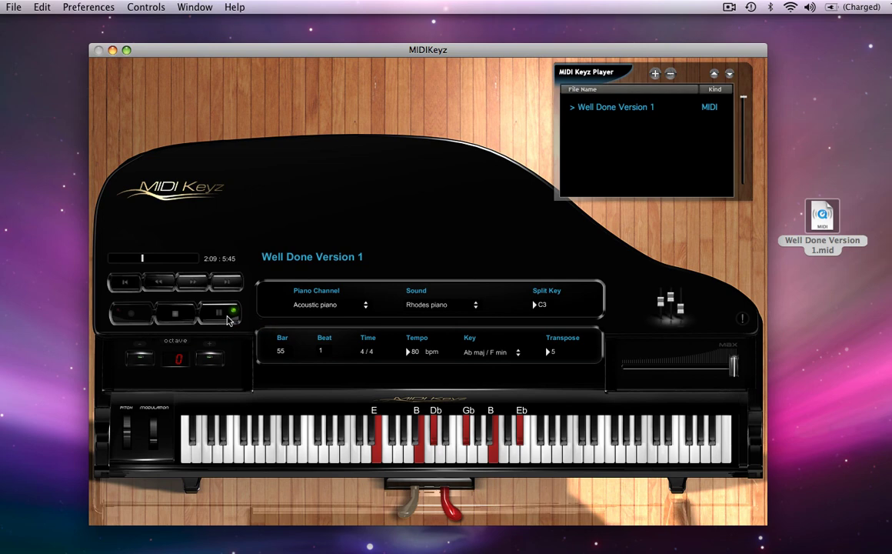